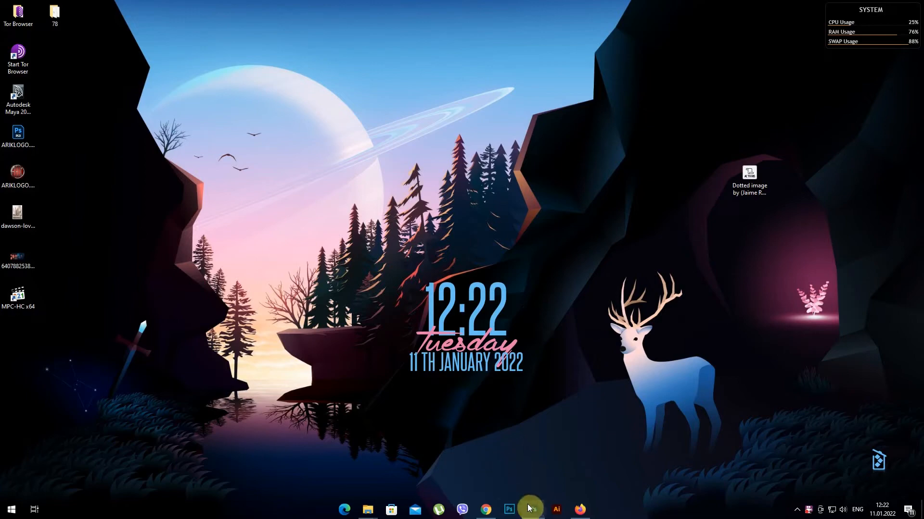
# Step: Switch to Photoshop and open the fabric texture Satin_Stoff_Hellgrau-600x600.jpg from the USA folder
pyautogui.click(530, 509)
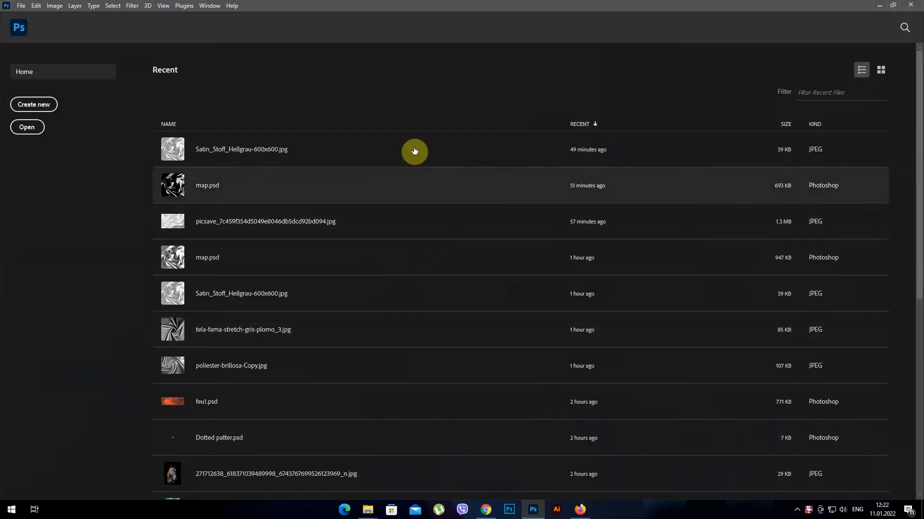
pyautogui.click(21, 6)
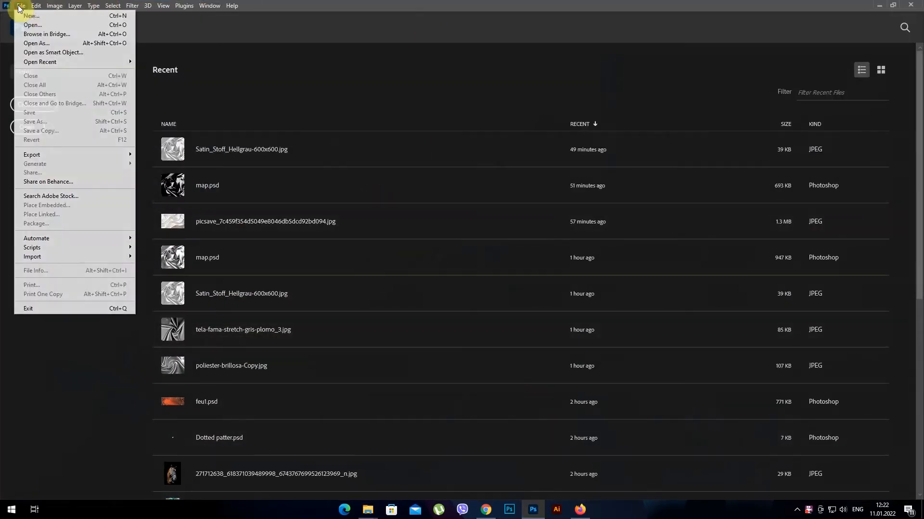
pyautogui.click(38, 25)
pyautogui.click(113, 77)
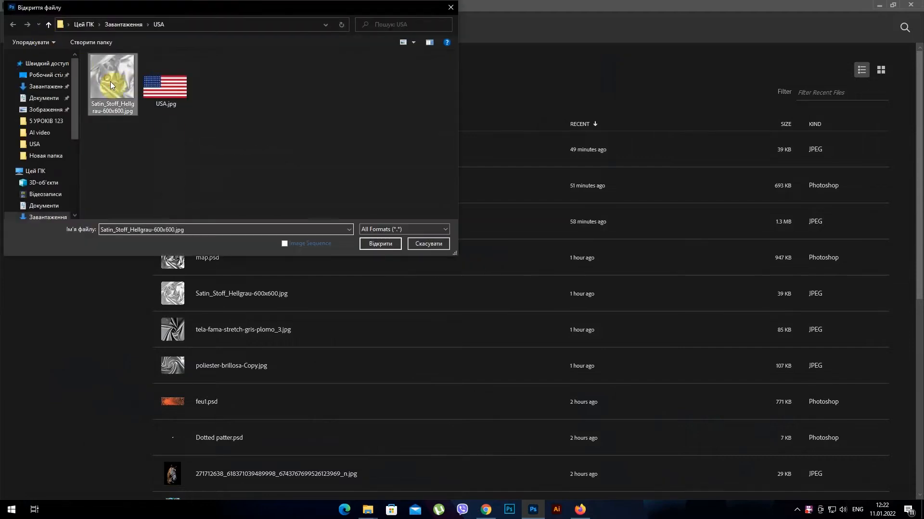
pyautogui.click(378, 244)
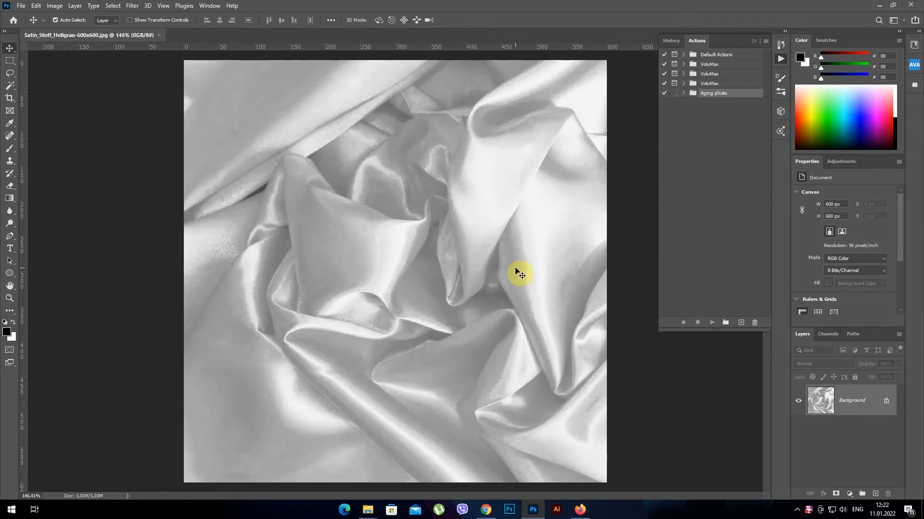
# Step: Desaturate the satin texture and raise its contrast with Levels, setting the input black point to 146 and white point to 250
pyautogui.scroll(-2, 518, 271)
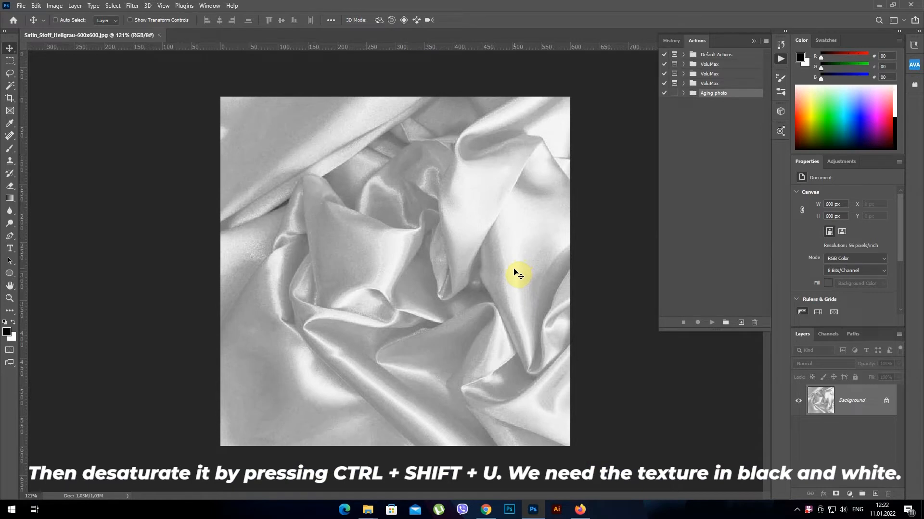
pyautogui.hotkey('ctrl', 'shift', 'u')
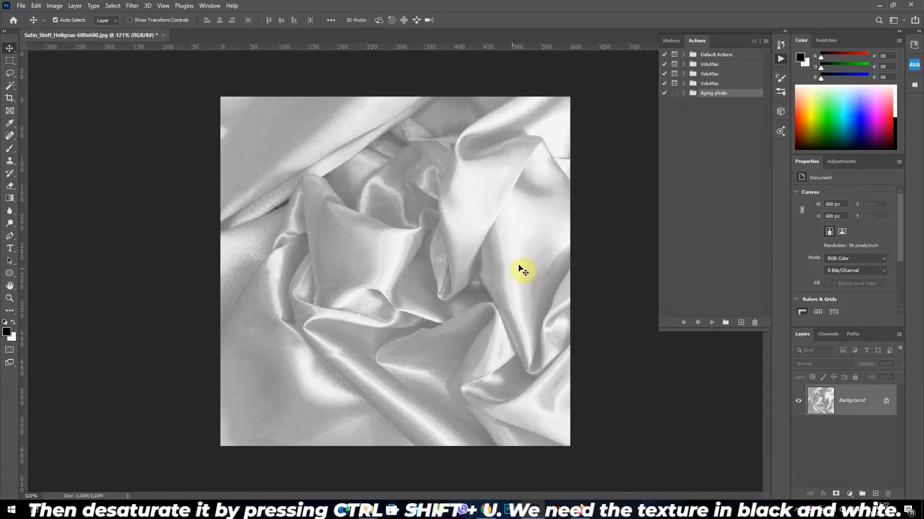
pyautogui.click(49, 6)
pyautogui.moveTo(108, 29)
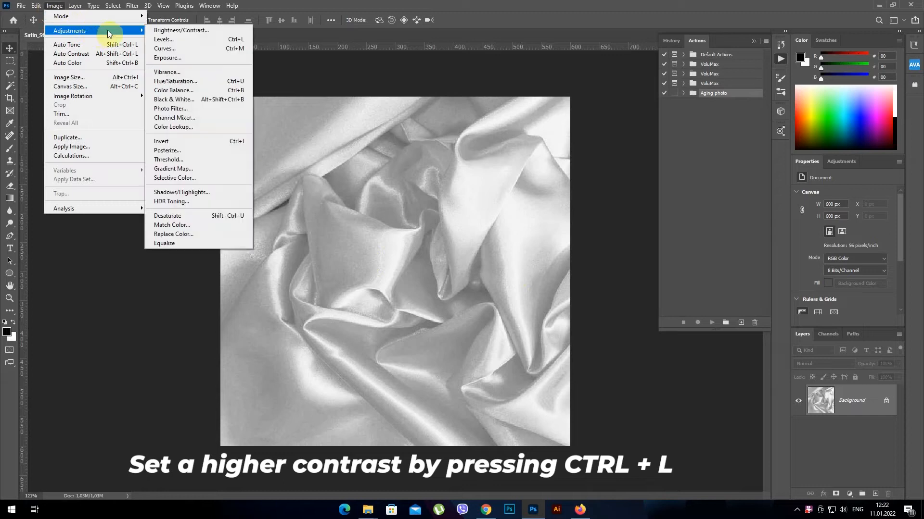
pyautogui.click(166, 39)
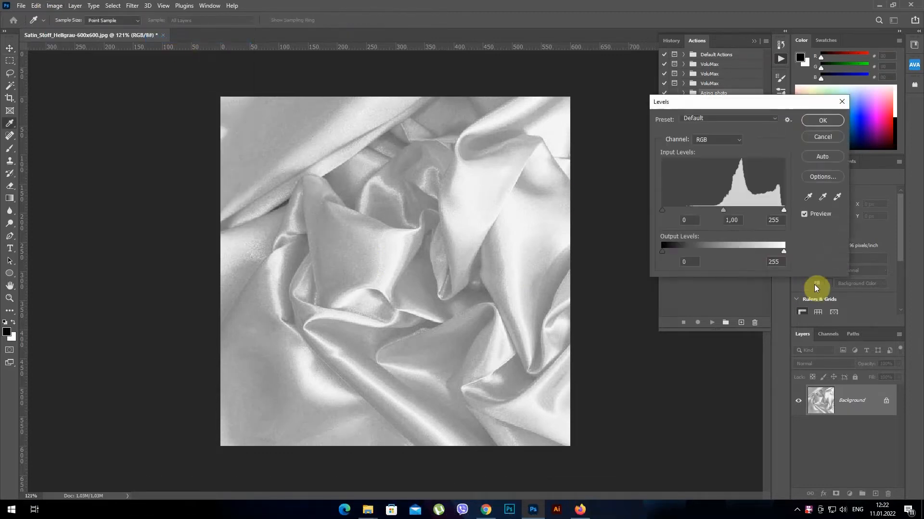
pyautogui.moveTo(662, 210); pyautogui.dragTo(757, 209)
pyautogui.click(757, 209)
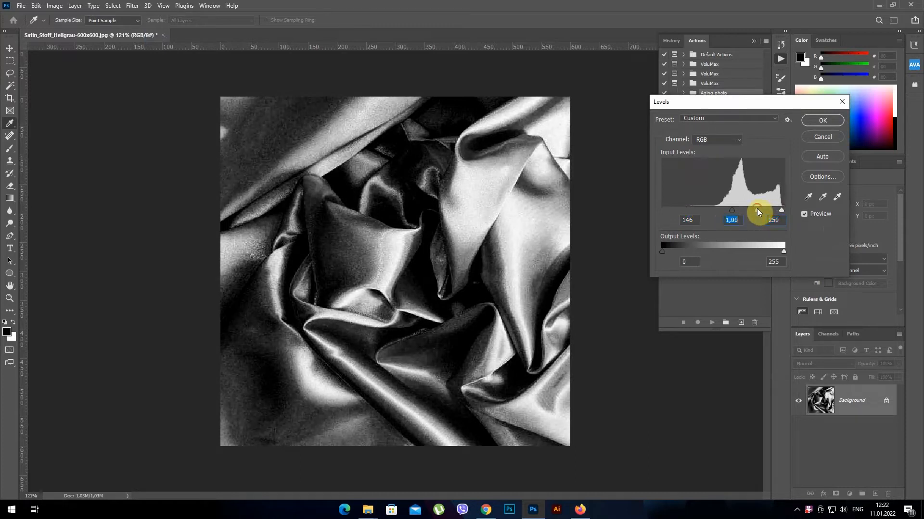
pyautogui.click(823, 121)
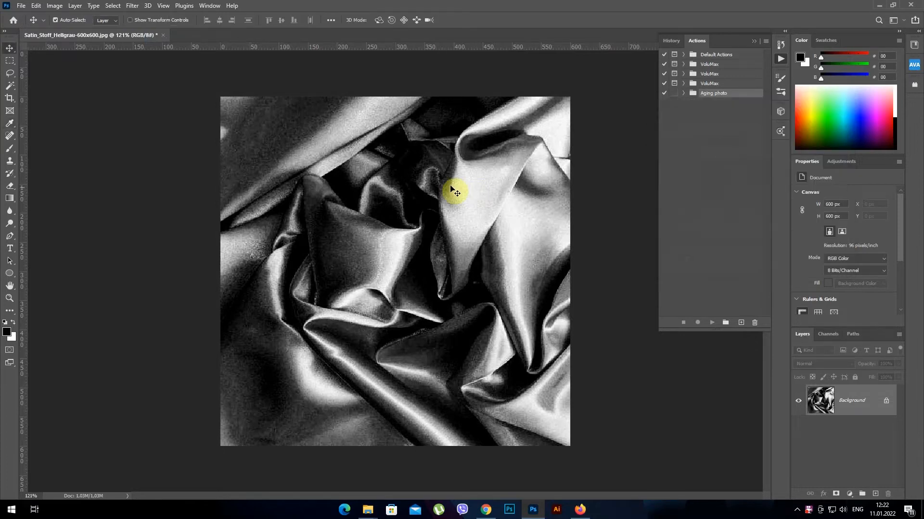
# Step: Soften the high-contrast satin texture with a Gaussian Blur of 3.5 pixels radius
pyautogui.scroll(3, 448, 184)
pyautogui.scroll(-3, 448, 184)
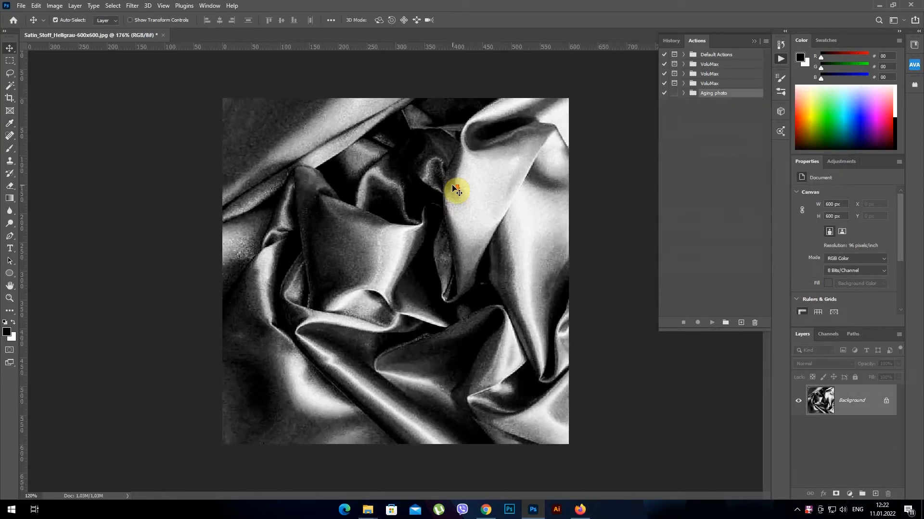
pyautogui.click(132, 6)
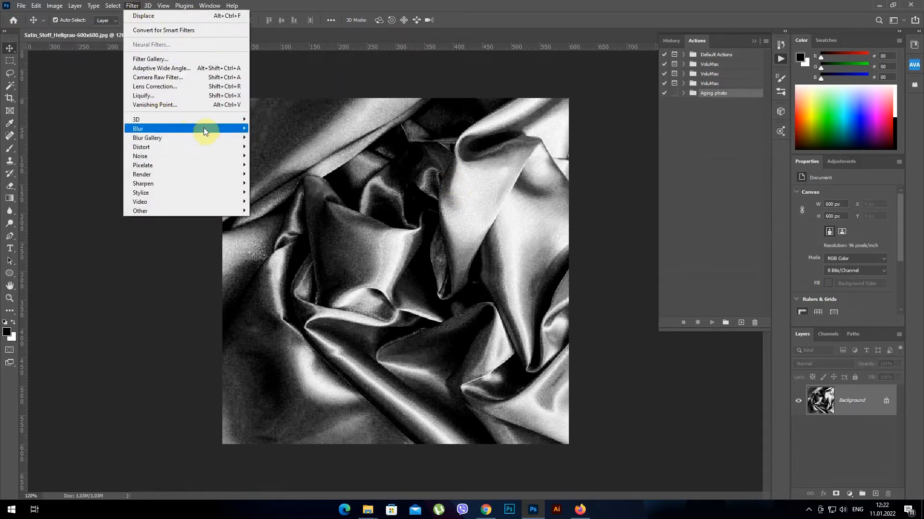
pyautogui.moveTo(245, 129)
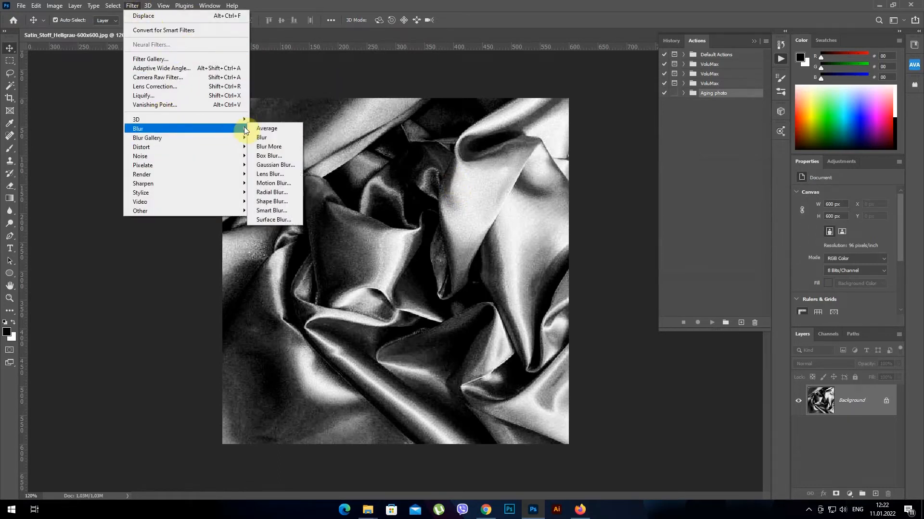
pyautogui.click(291, 165)
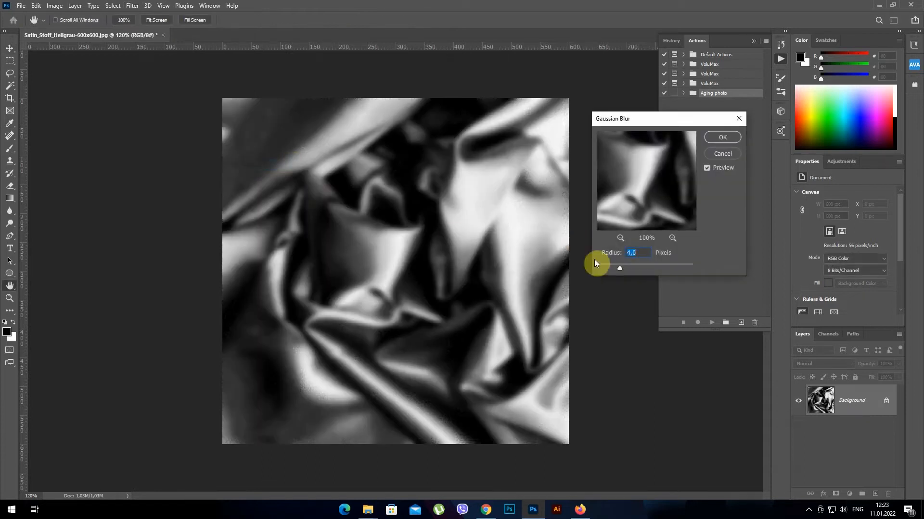
pyautogui.moveTo(616, 267); pyautogui.dragTo(618, 265)
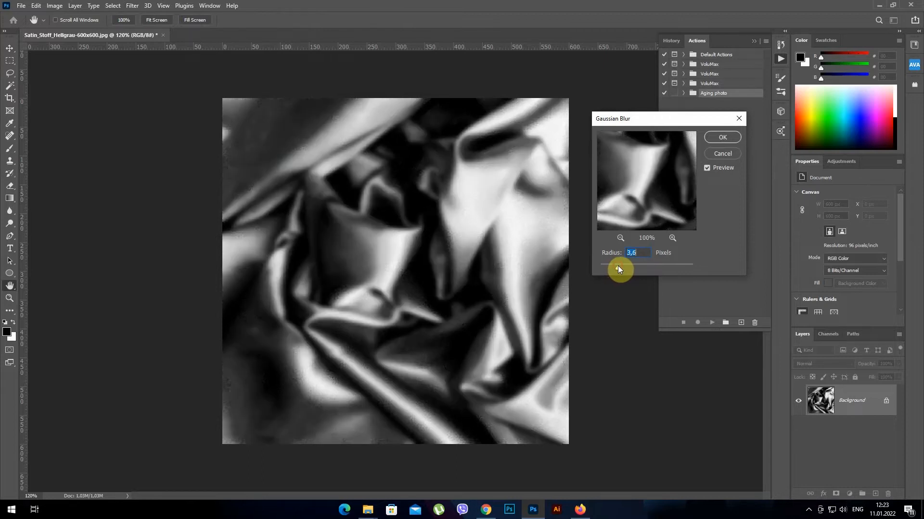
pyautogui.click(616, 266)
pyautogui.moveTo(616, 266); pyautogui.dragTo(616, 265)
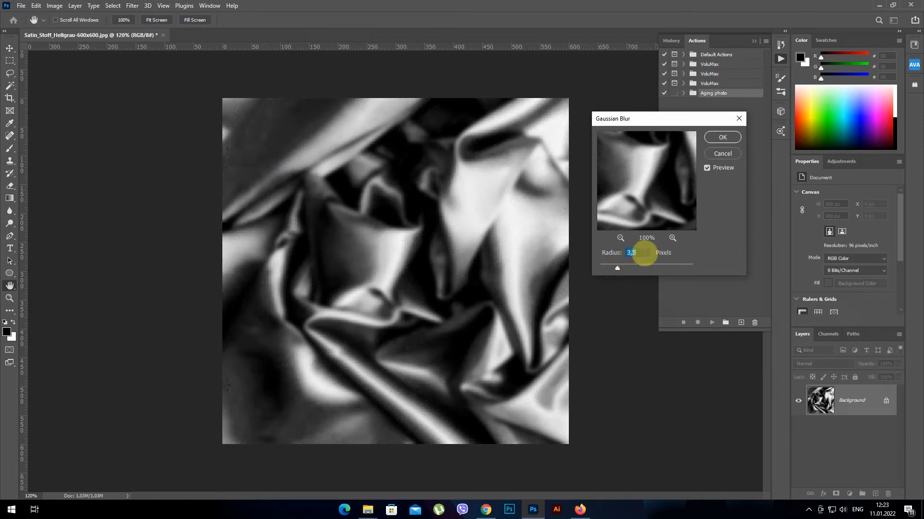
pyautogui.click(734, 137)
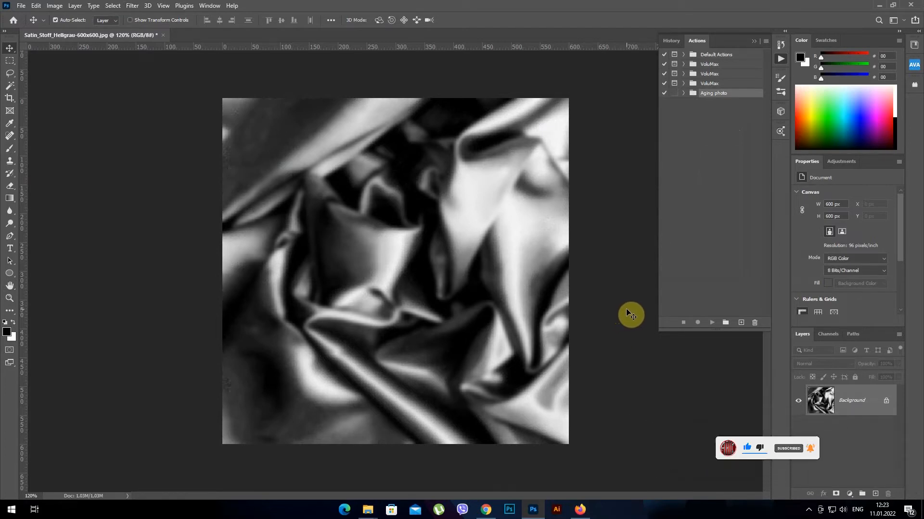
# Step: Save the blurred texture in the USA folder as a Photoshop file named map
pyautogui.click(21, 7)
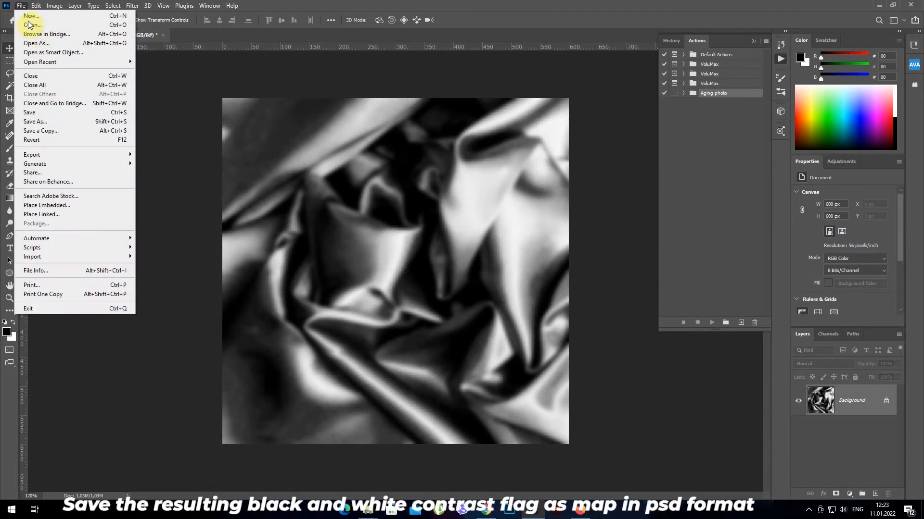
pyautogui.click(81, 122)
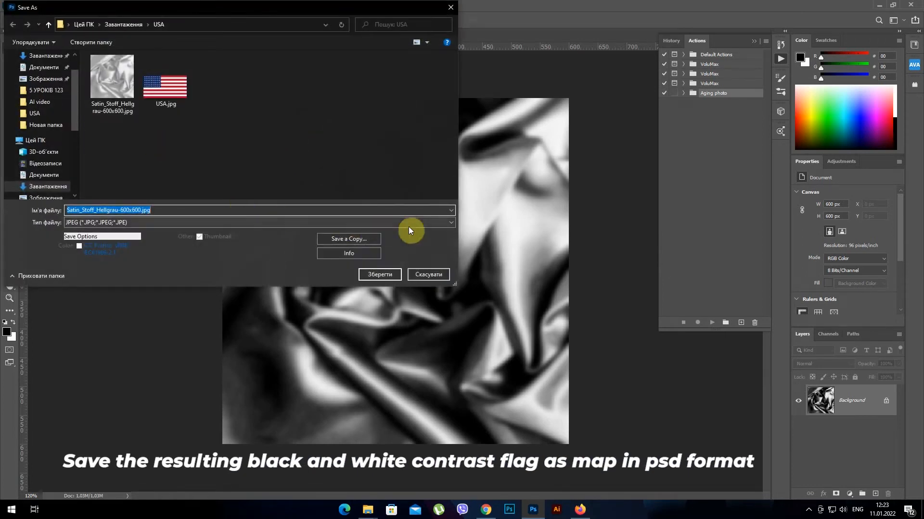
pyautogui.click(430, 226)
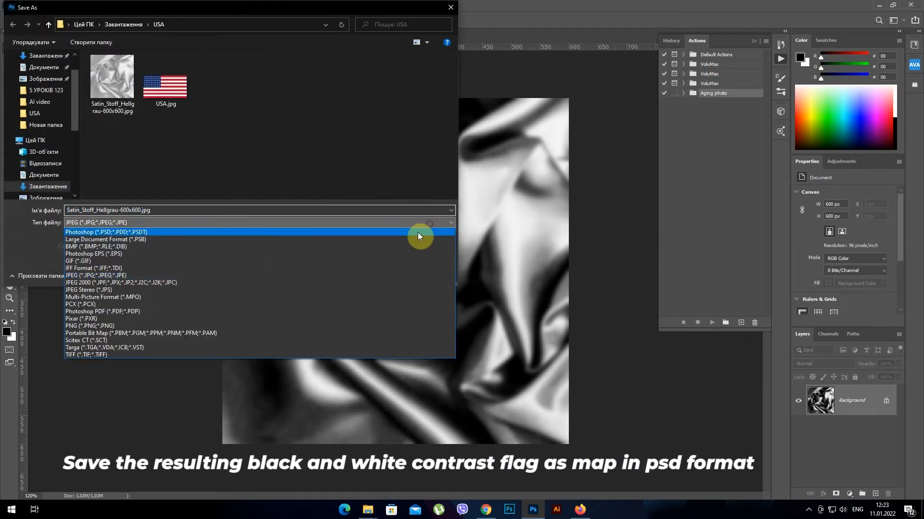
pyautogui.click(377, 232)
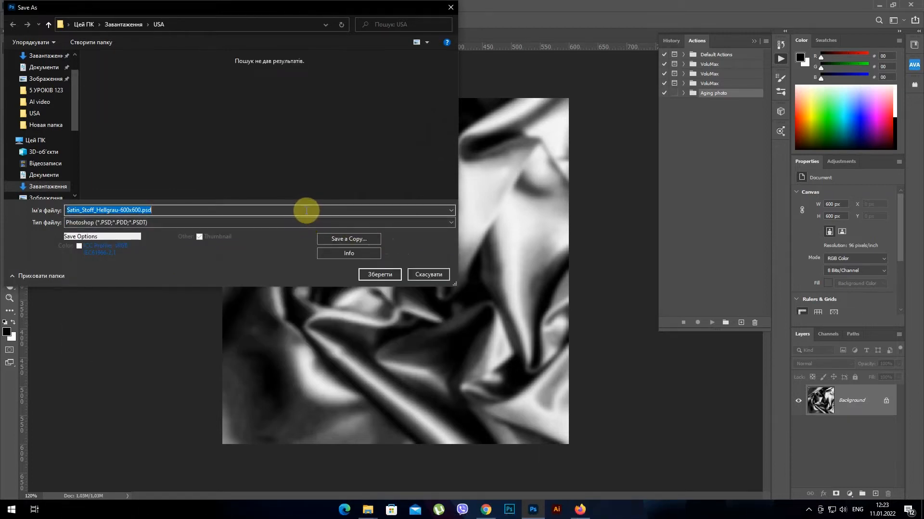
pyautogui.press('BackSpace')
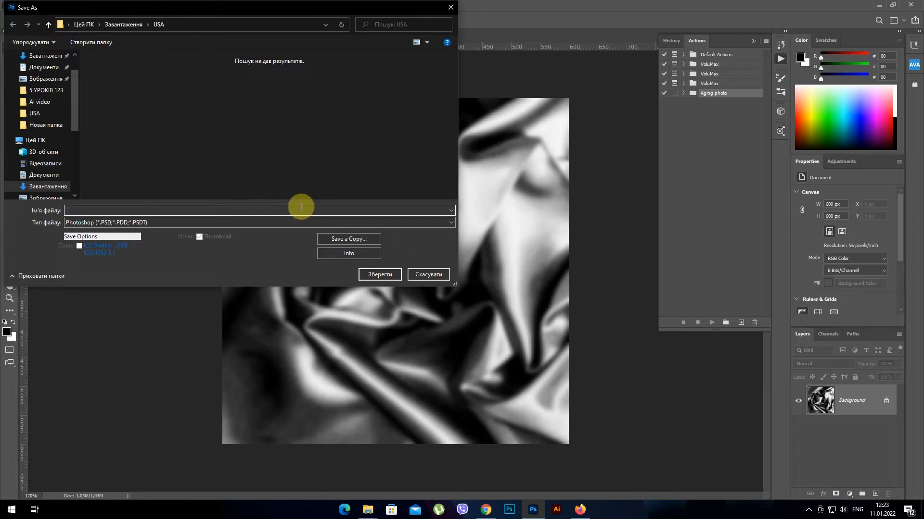
pyautogui.write('map')
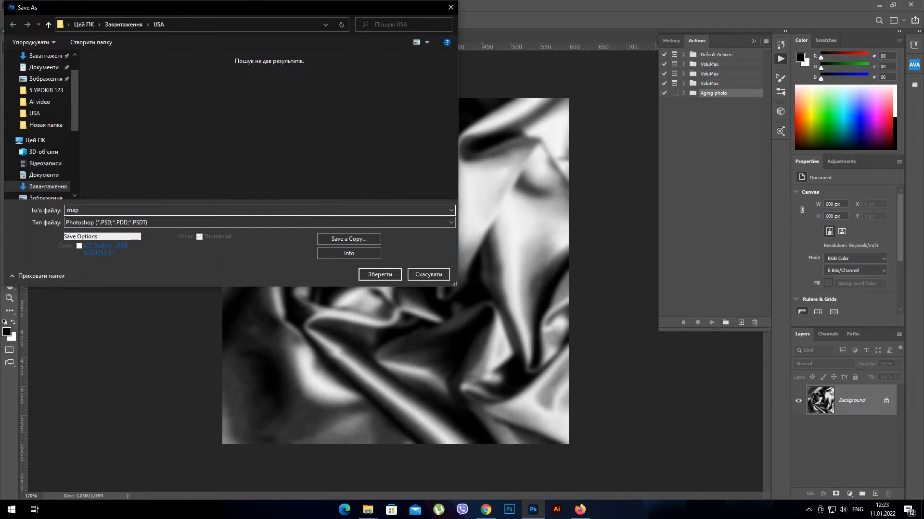
pyautogui.click(380, 275)
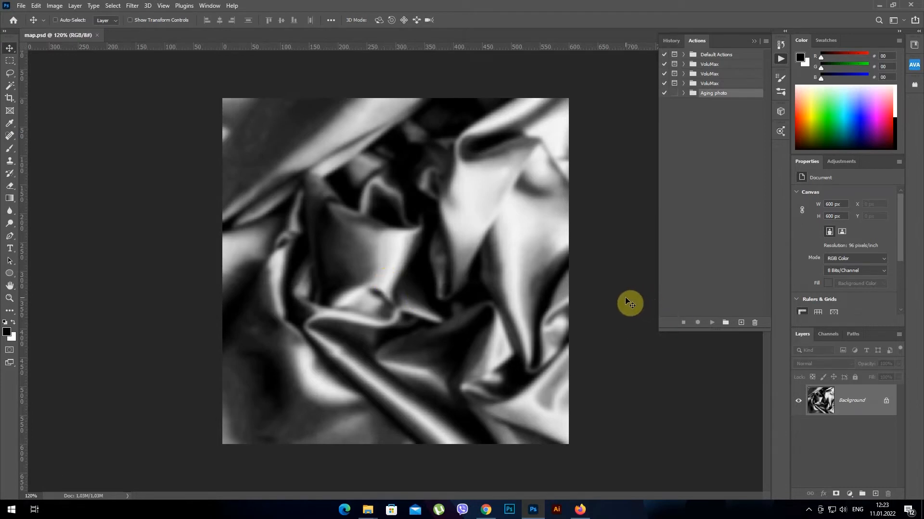
# Step: Undo the Gaussian Blur and the Levels adjustment, and add an empty layer above the background
pyautogui.hotkey('ctrl', 'z')
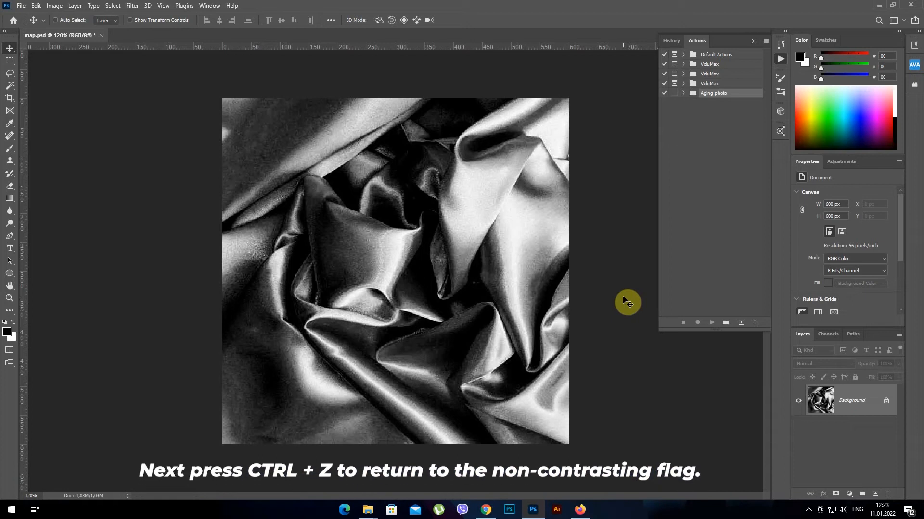
pyautogui.hotkey('ctrl', 'z')
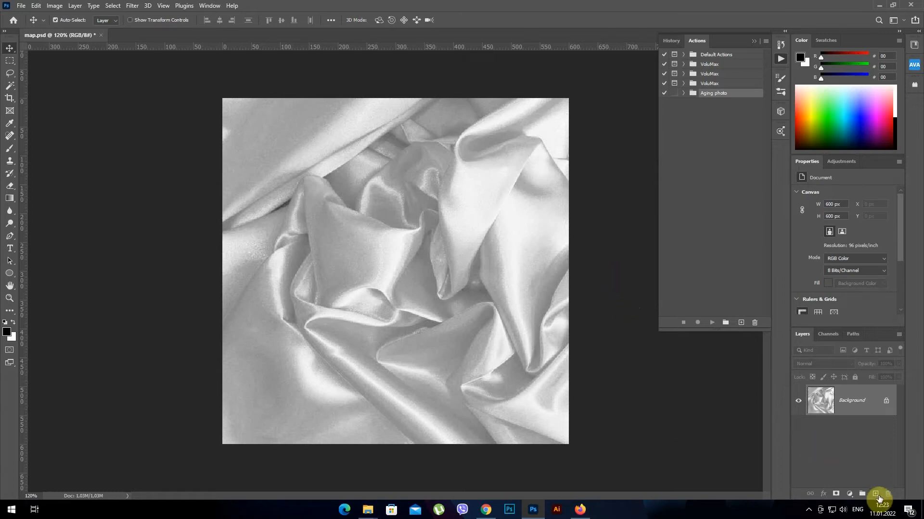
pyautogui.click(875, 494)
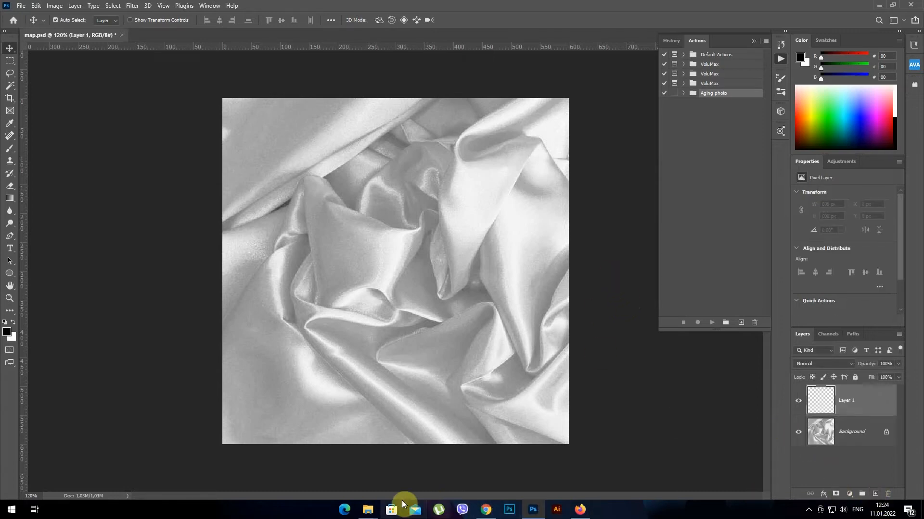
# Step: Place USA.jpg from the USA folder into the document and stretch it vertically to cover the whole canvas
pyautogui.moveTo(368, 503)
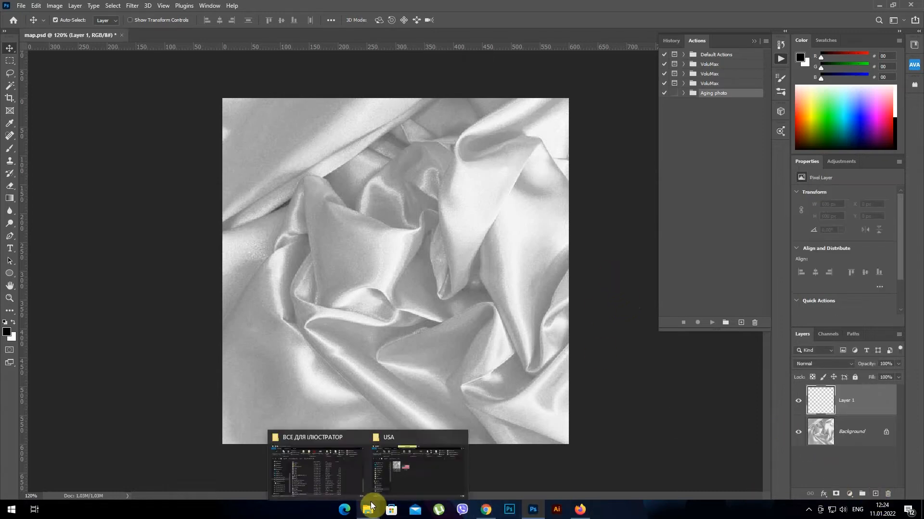
pyautogui.click(426, 478)
pyautogui.moveTo(442, 227); pyautogui.dragTo(460, 437)
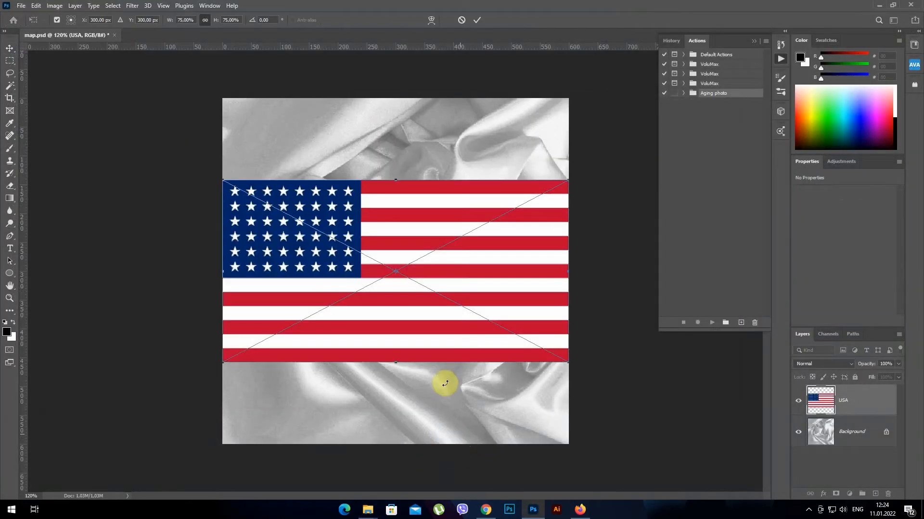
pyautogui.moveTo(396, 180); pyautogui.dragTo(402, 98)
pyautogui.moveTo(396, 362); pyautogui.dragTo(394, 443)
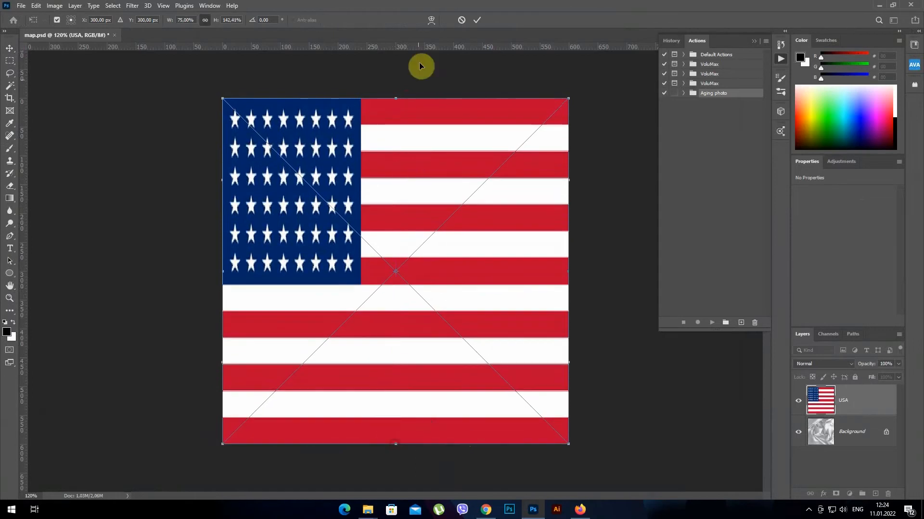
pyautogui.click(477, 20)
# Step: Set the USA flag layer's blend mode to Multiply over the satin texture
pyautogui.scroll(-1, 686, 382)
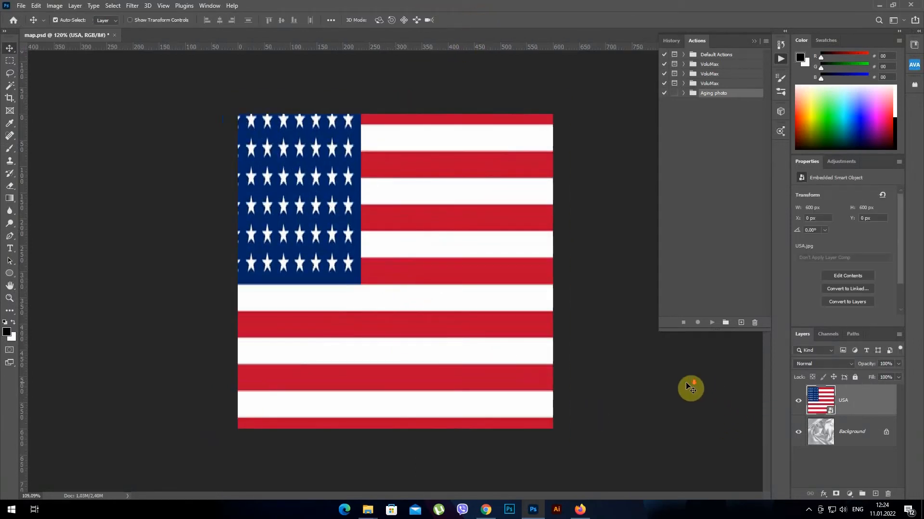
pyautogui.scroll(1, 632, 363)
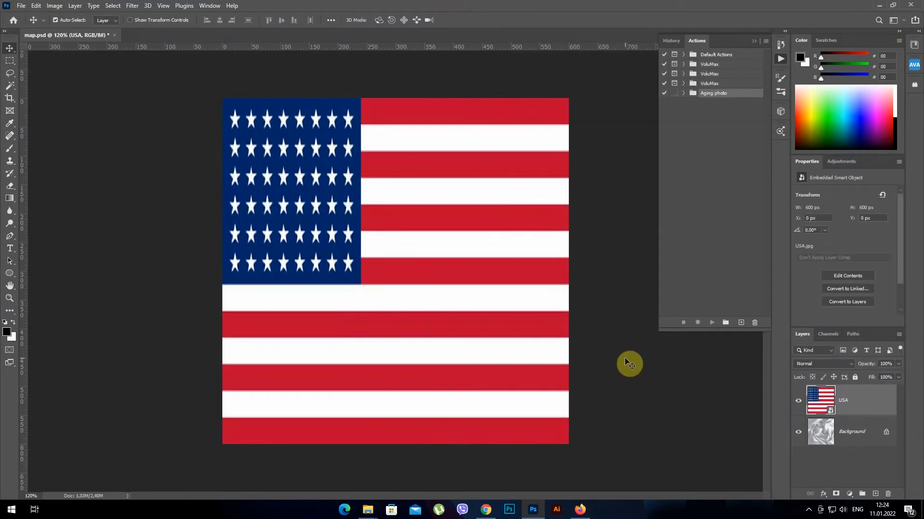
pyautogui.click(850, 362)
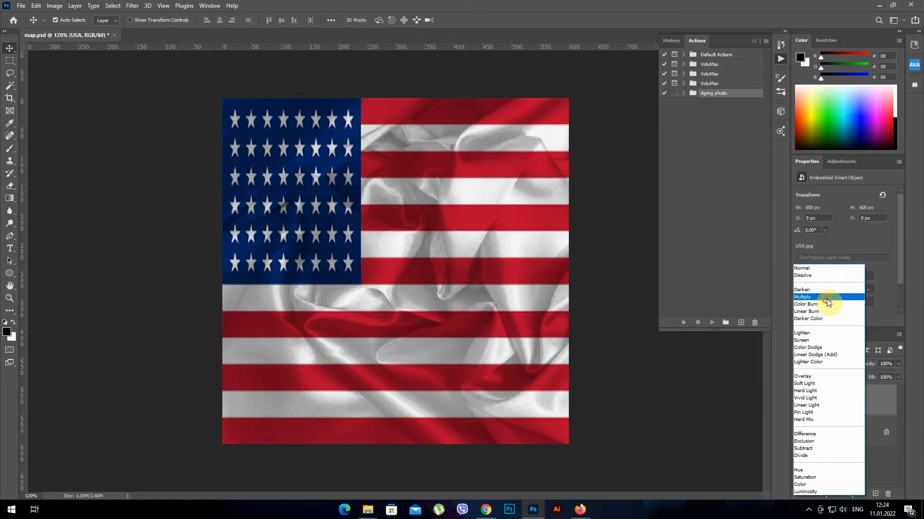
pyautogui.click(827, 298)
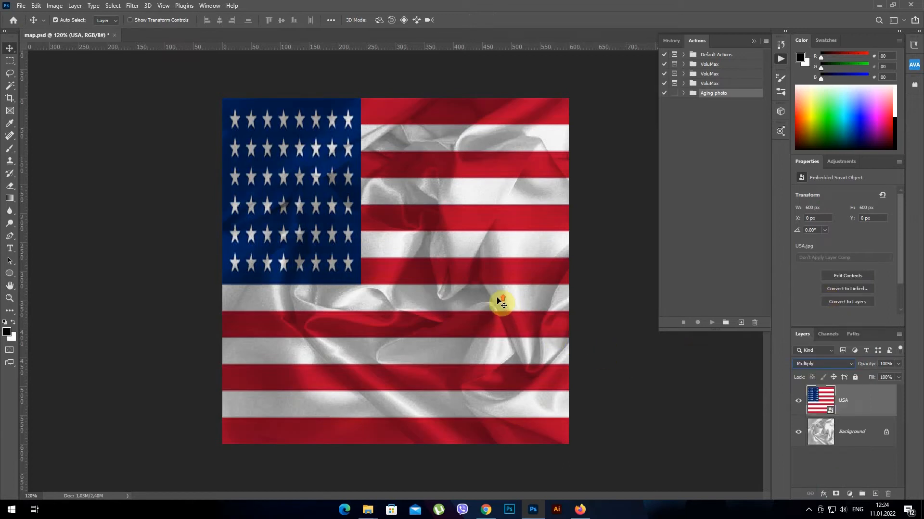
pyautogui.scroll(-5, 500, 301)
pyautogui.scroll(7, 501, 301)
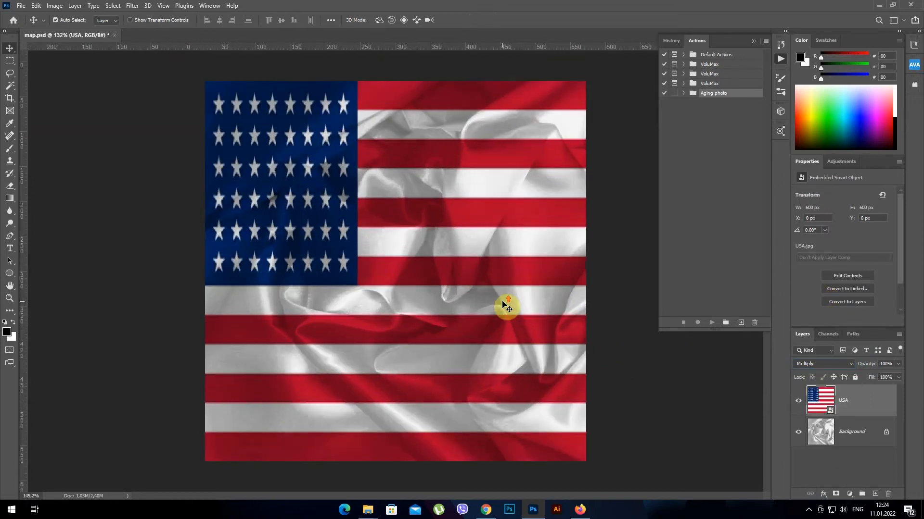
# Step: Set up a Displace filter on the USA layer with horizontal and vertical scale 10, Stretch To Fit and Repeat Edge Pixels
pyautogui.scroll(-1, 502, 302)
pyautogui.scroll(-1, 504, 304)
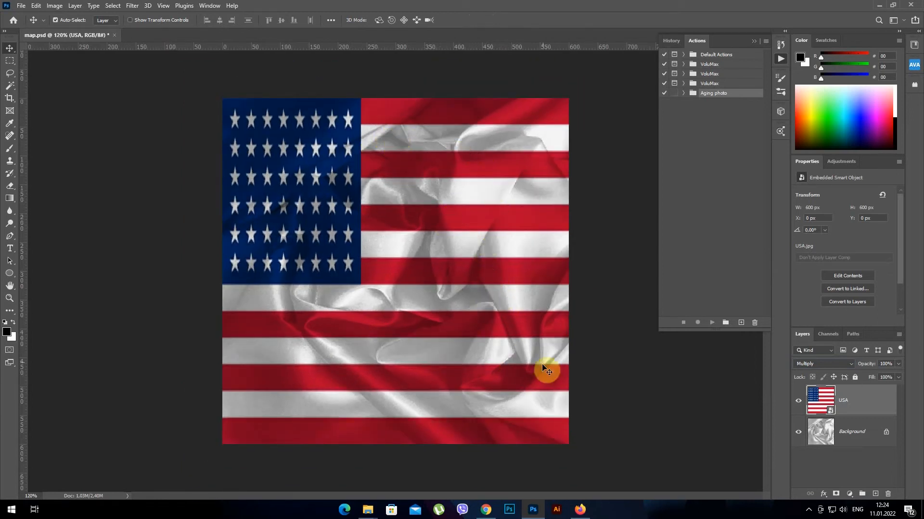
pyautogui.click(132, 6)
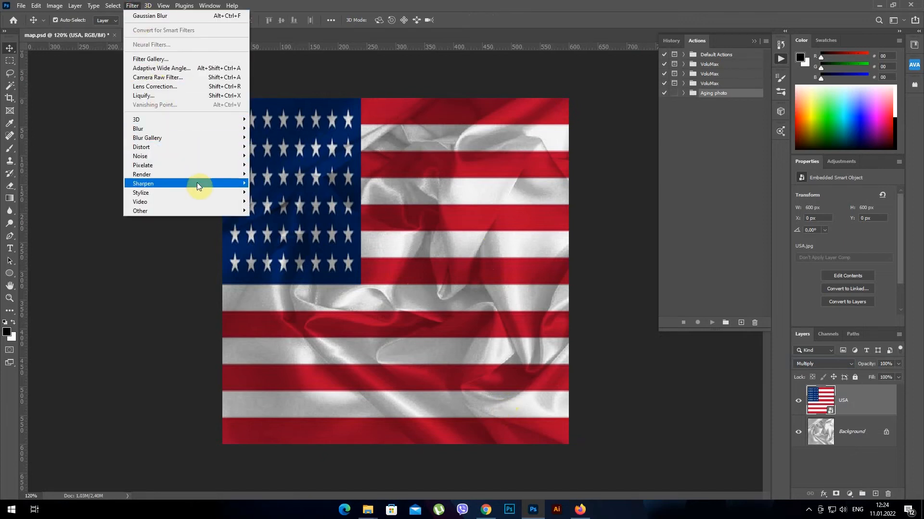
pyautogui.moveTo(210, 148)
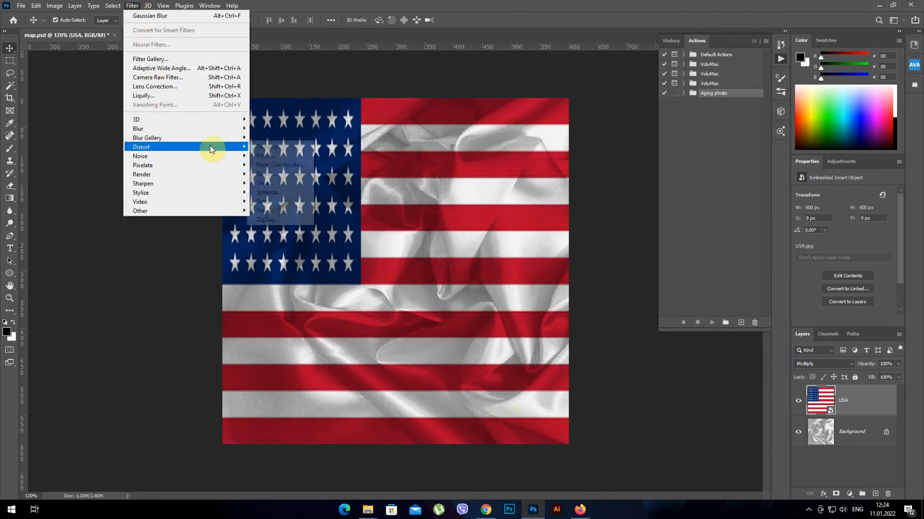
pyautogui.click(270, 146)
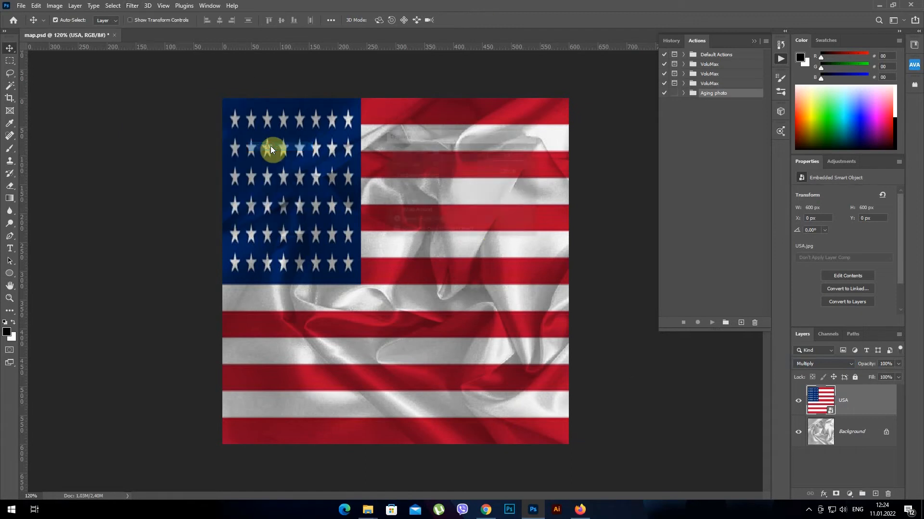
pyautogui.moveTo(459, 134); pyautogui.dragTo(524, 147)
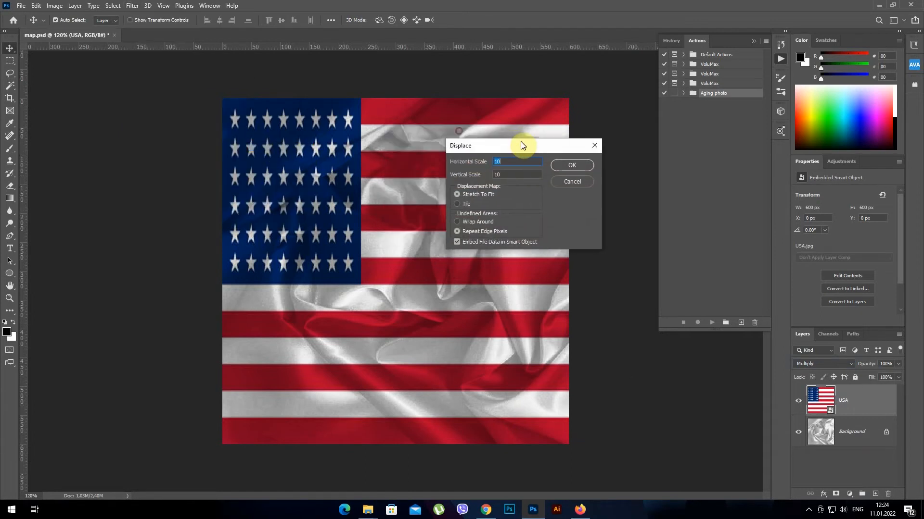
pyautogui.click(522, 166)
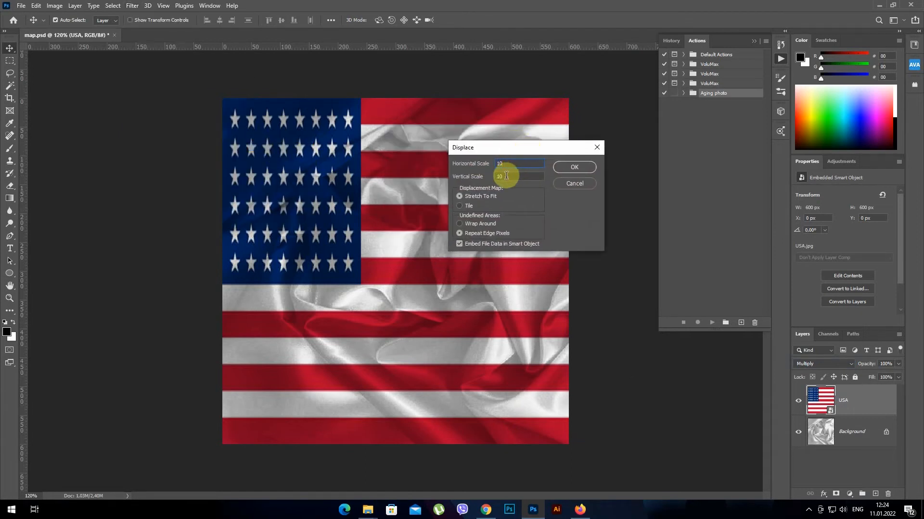
pyautogui.click(506, 177)
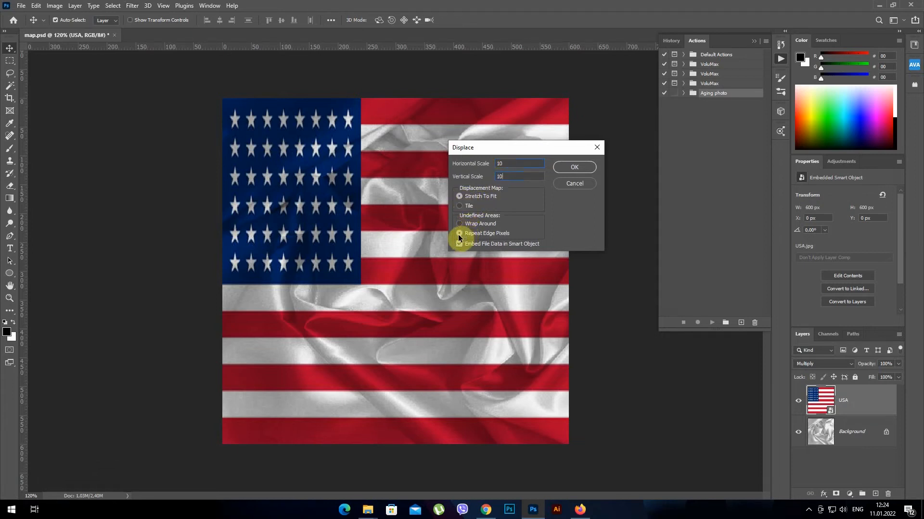
# Step: Apply the displacement to the flag using map.psd from the USA folder as the displacement map
pyautogui.click(582, 167)
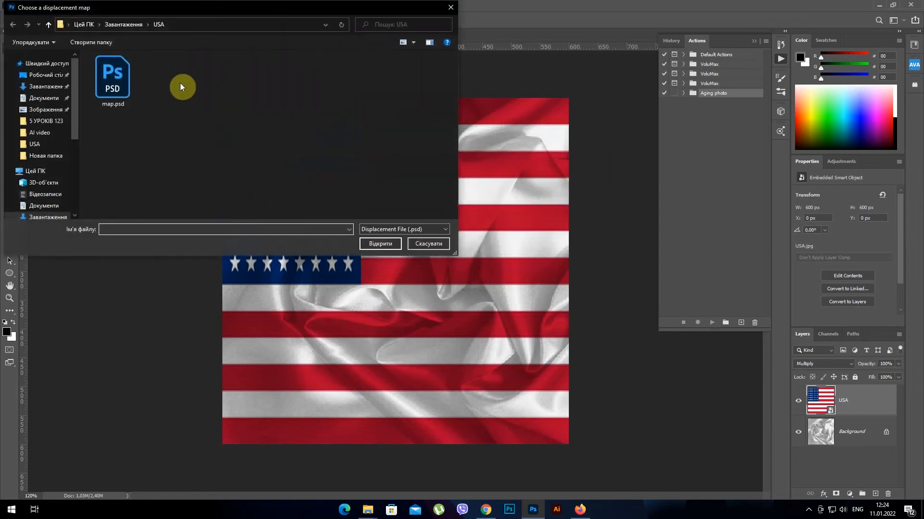
pyautogui.click(134, 91)
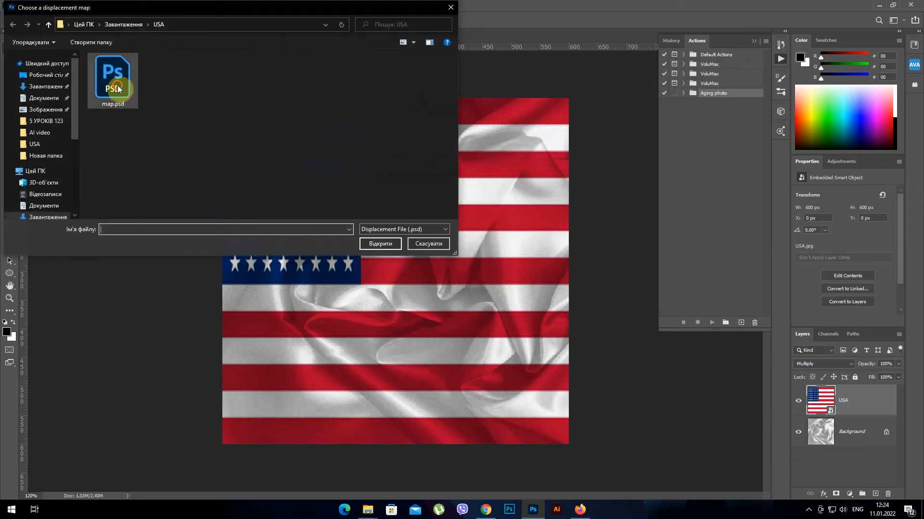
pyautogui.click(383, 244)
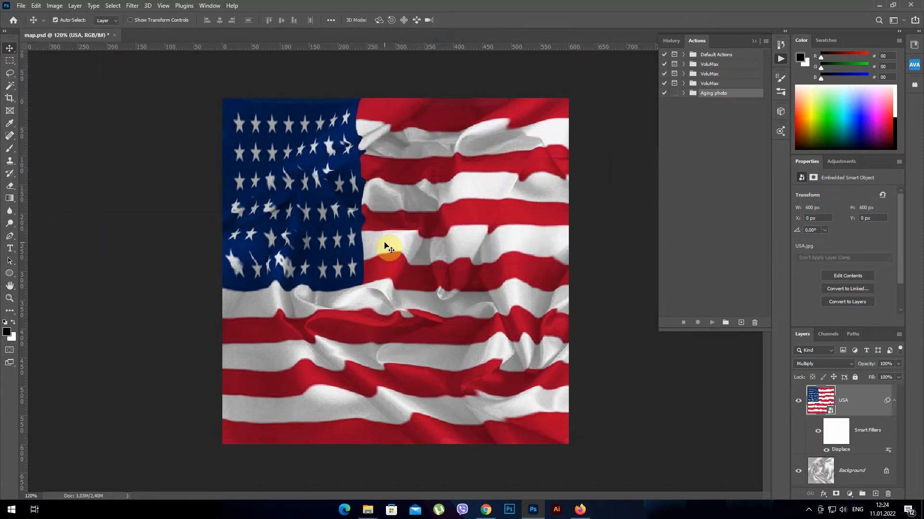
# Step: Add a Curves adjustment layer with an S-curve, raising input 170 to output 203 and lowering input 81 to output 63
pyautogui.scroll(4, 486, 264)
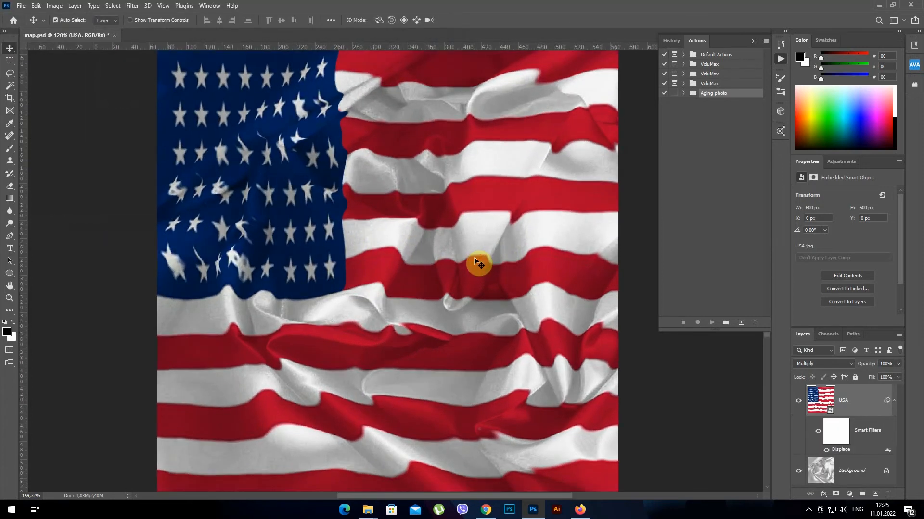
pyautogui.scroll(-4, 478, 264)
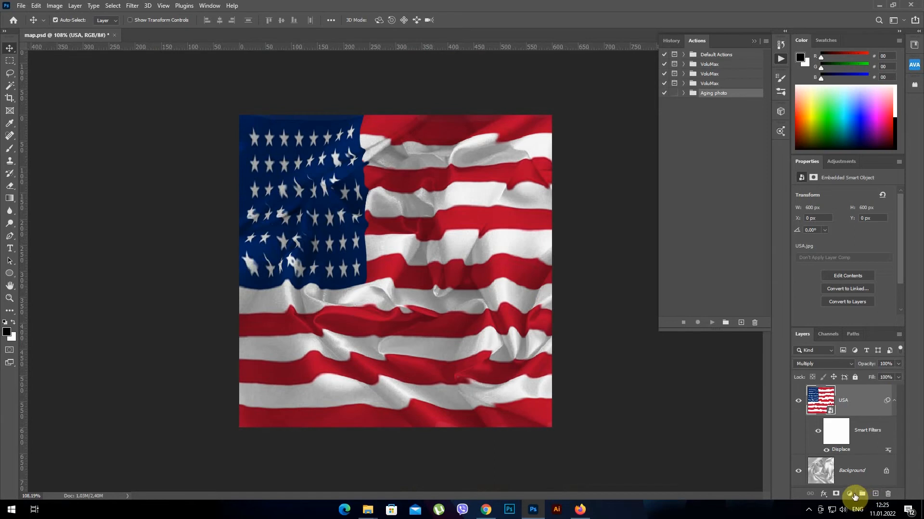
pyautogui.click(850, 495)
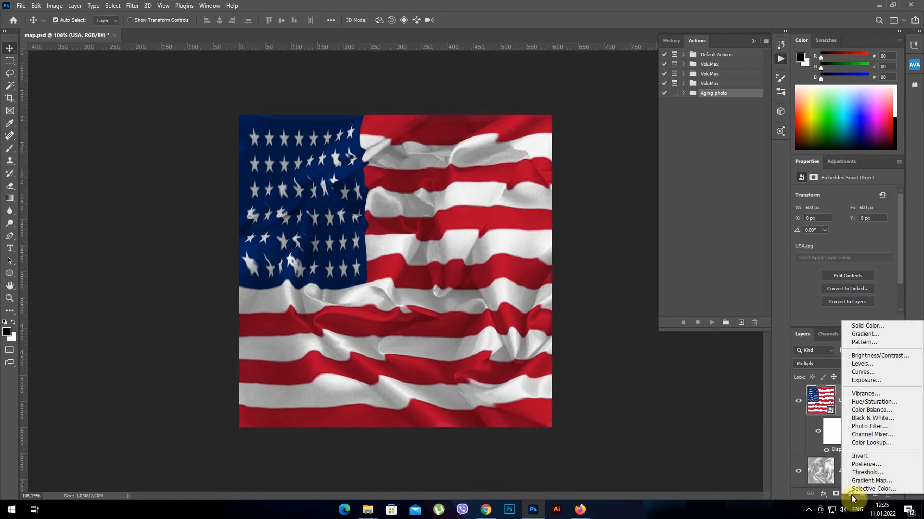
pyautogui.click(879, 369)
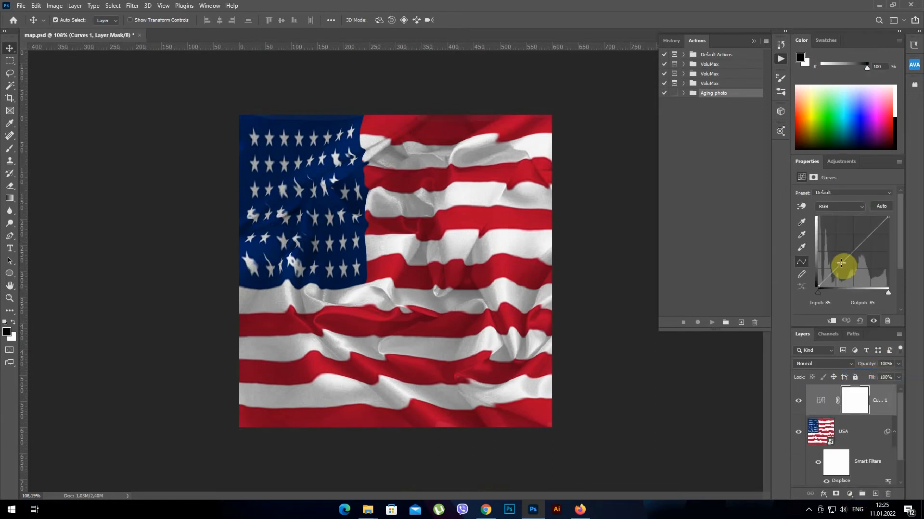
pyautogui.moveTo(868, 237); pyautogui.dragTo(864, 231)
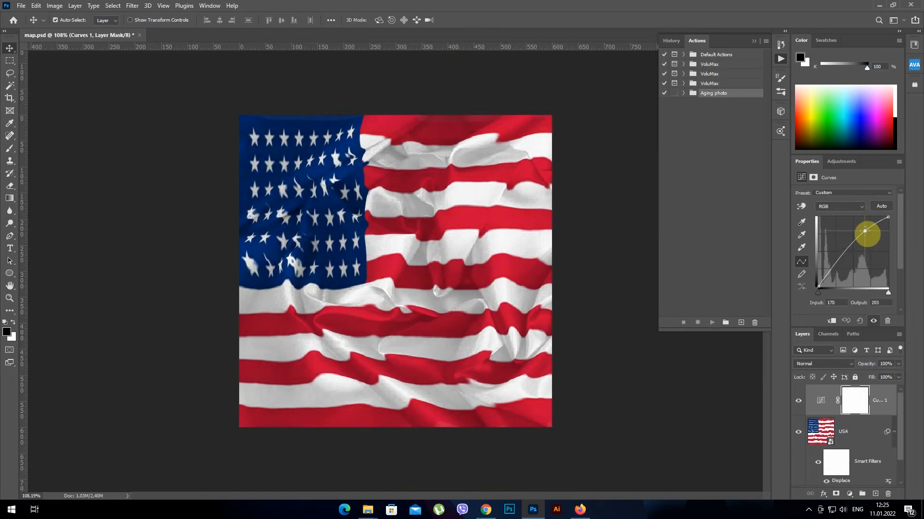
pyautogui.moveTo(837, 263); pyautogui.dragTo(839, 268)
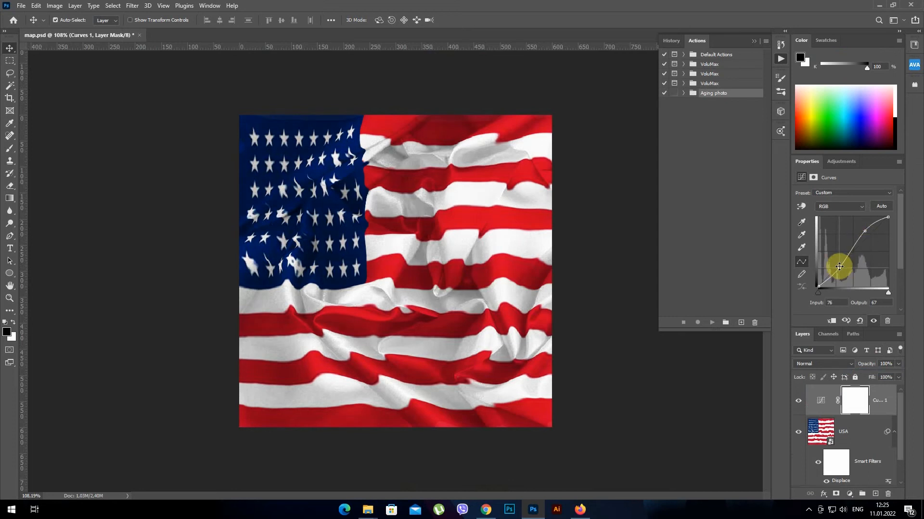
pyautogui.moveTo(839, 267); pyautogui.dragTo(840, 268)
# Step: Stamp all visible layers into a new layer on top of the layer stack
pyautogui.scroll(4, 474, 298)
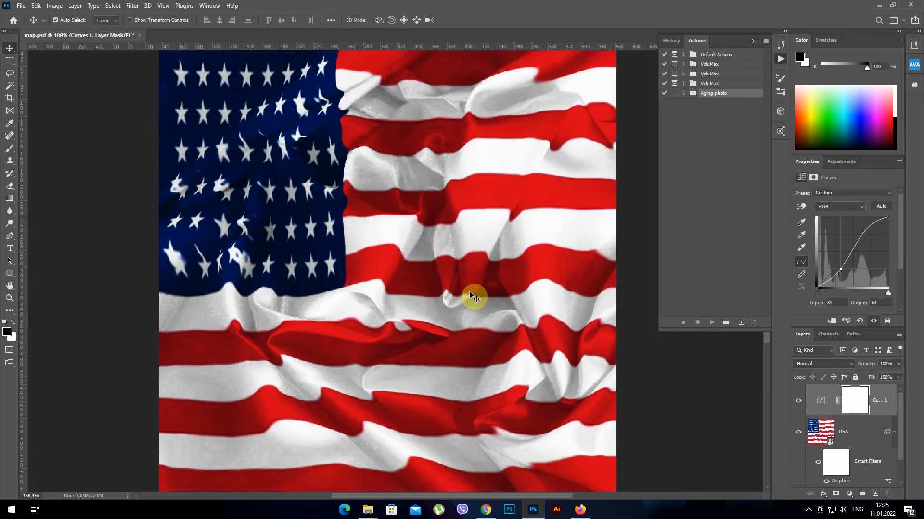
pyautogui.scroll(-3, 470, 295)
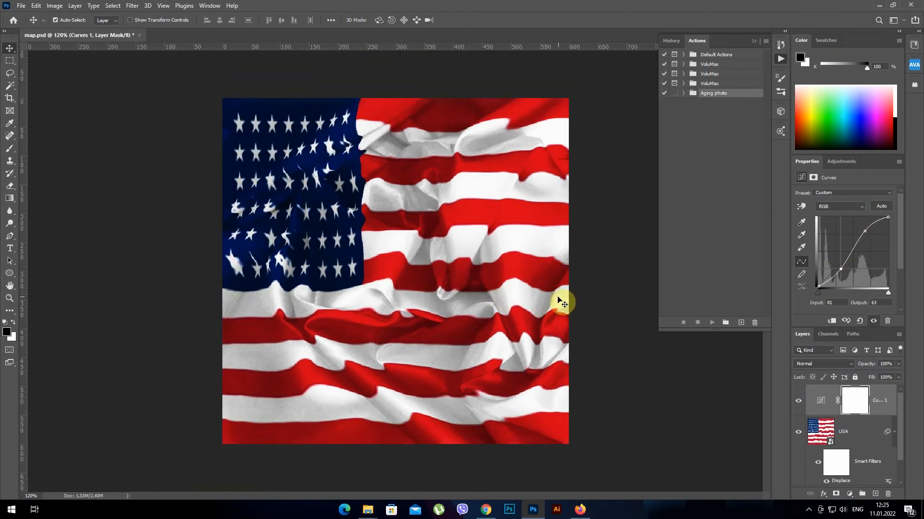
pyautogui.hotkey('ctrl', 'shift', 'alt', 'e')
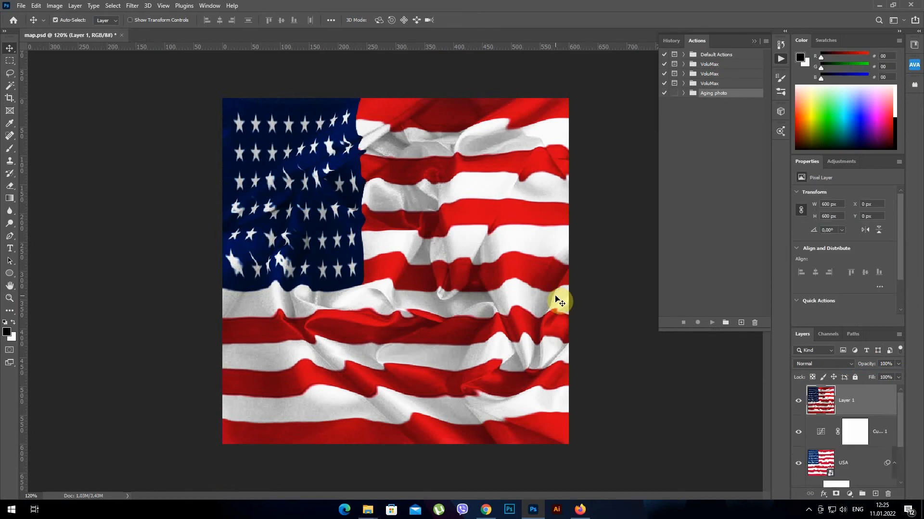
# Step: Export the finished flag image as a Good-quality JPG named map.jpg into the USA folder in Downloads
pyautogui.scroll(-1, 566, 297)
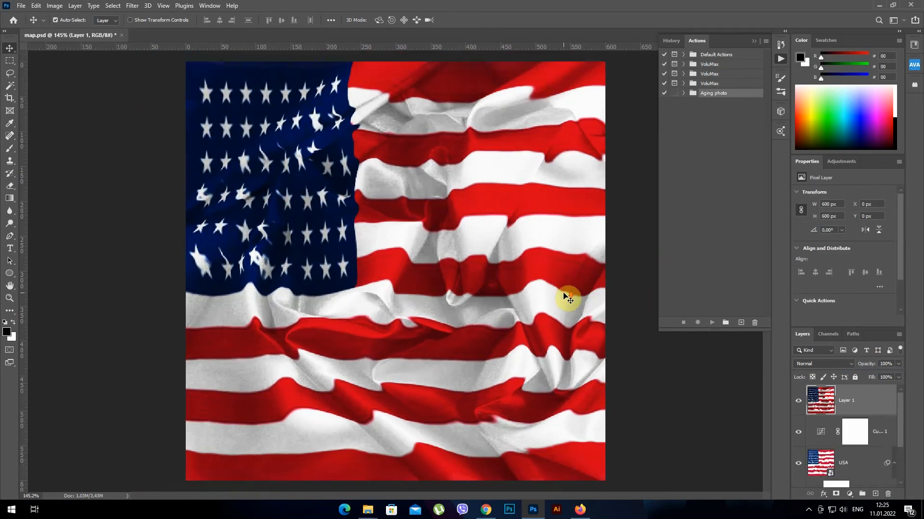
pyautogui.click(21, 5)
pyautogui.moveTo(71, 156)
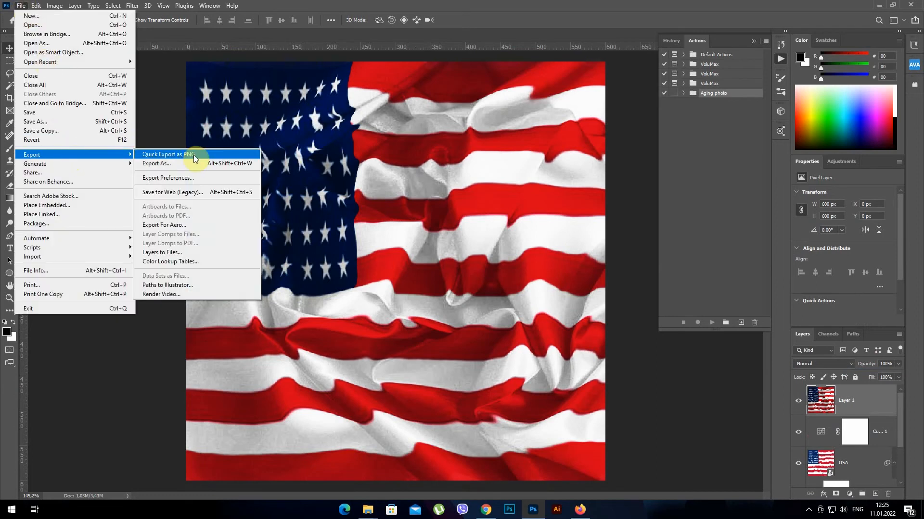
pyautogui.click(192, 165)
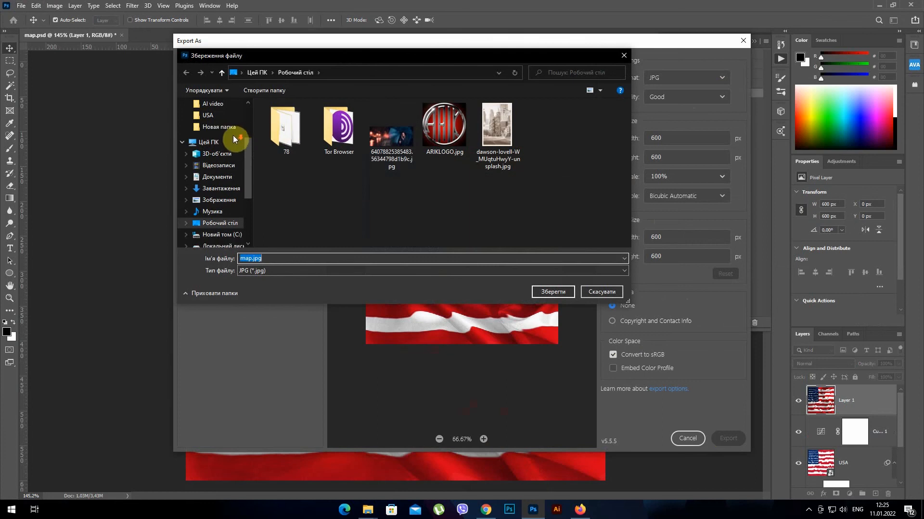
pyautogui.scroll(-1, 228, 158)
pyautogui.click(222, 186)
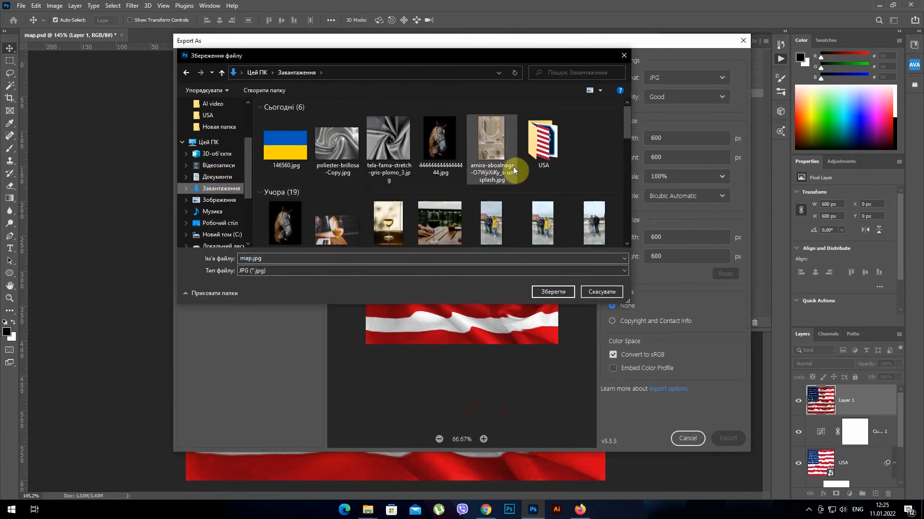
pyautogui.click(549, 155)
pyautogui.doubleClick(548, 155)
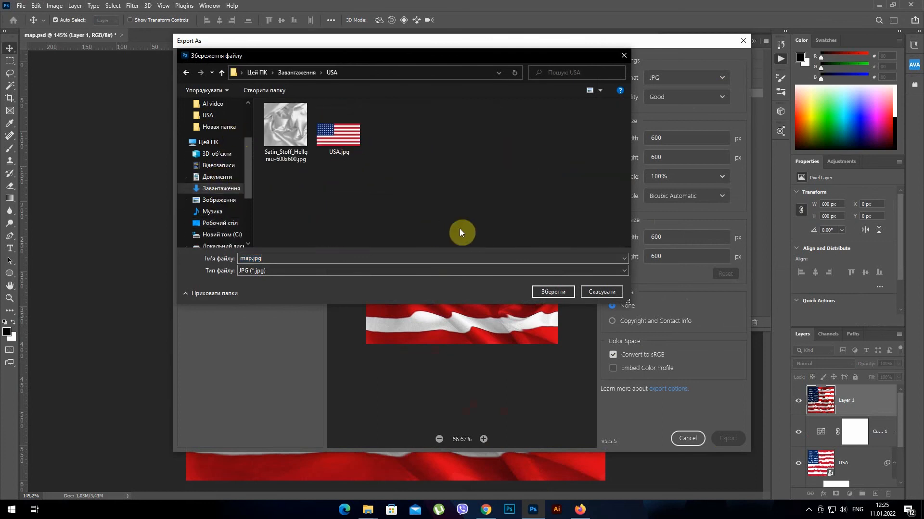
pyautogui.click(555, 292)
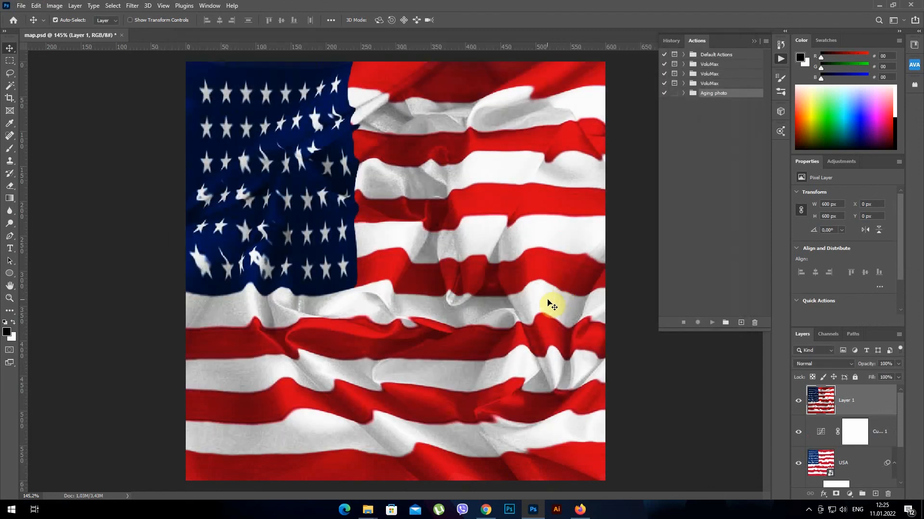
# Step: Switch to File Explorer, open map.jpg from the USA folder in the photo viewer and examine the fabric flag up close
pyautogui.moveTo(365, 509)
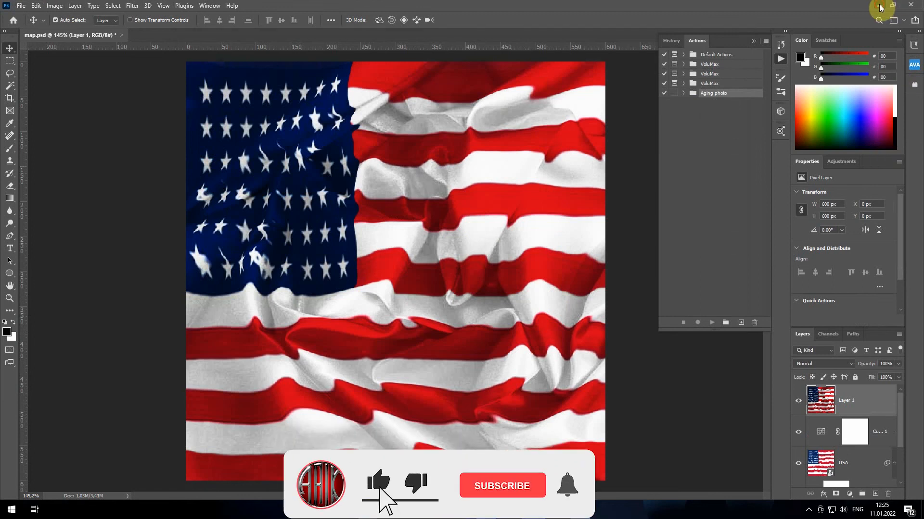
pyautogui.click(376, 440)
pyautogui.click(541, 267)
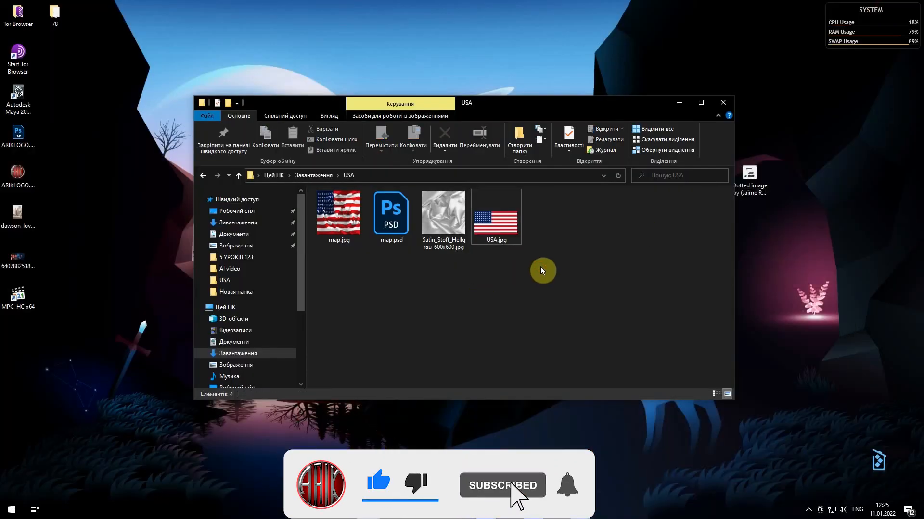
pyautogui.doubleClick(355, 214)
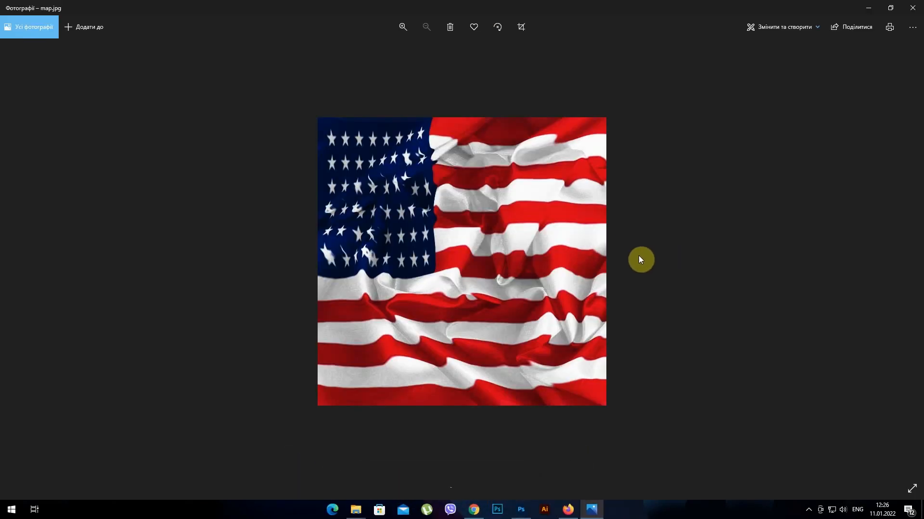
pyautogui.scroll(2, 638, 255)
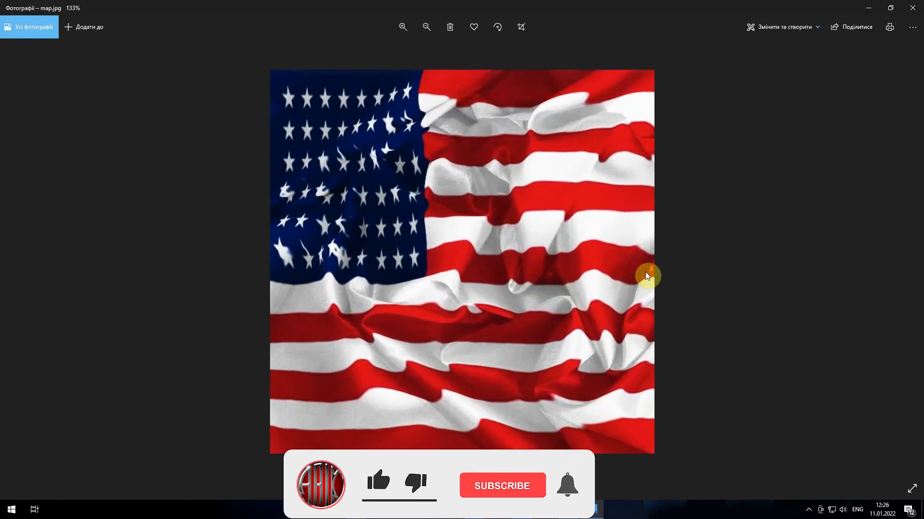
pyautogui.scroll(-1, 645, 272)
pyautogui.scroll(-1, 645, 273)
pyautogui.scroll(4, 645, 273)
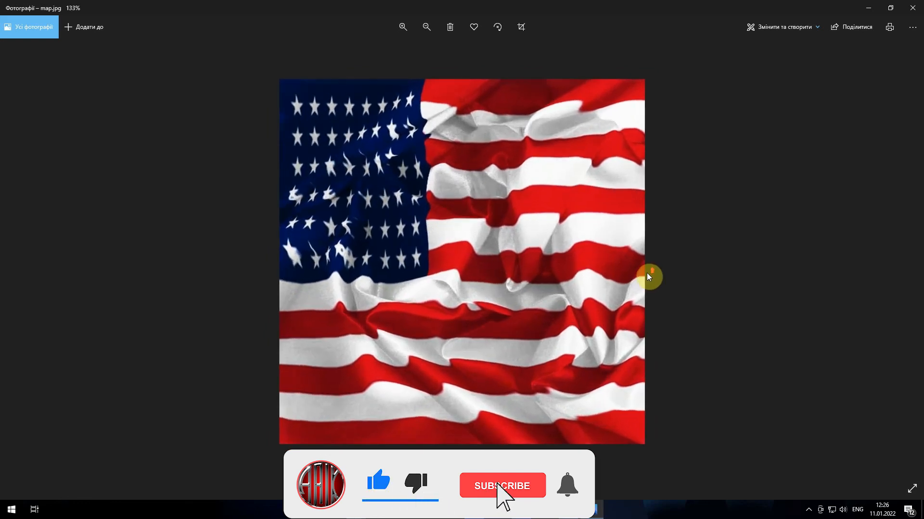